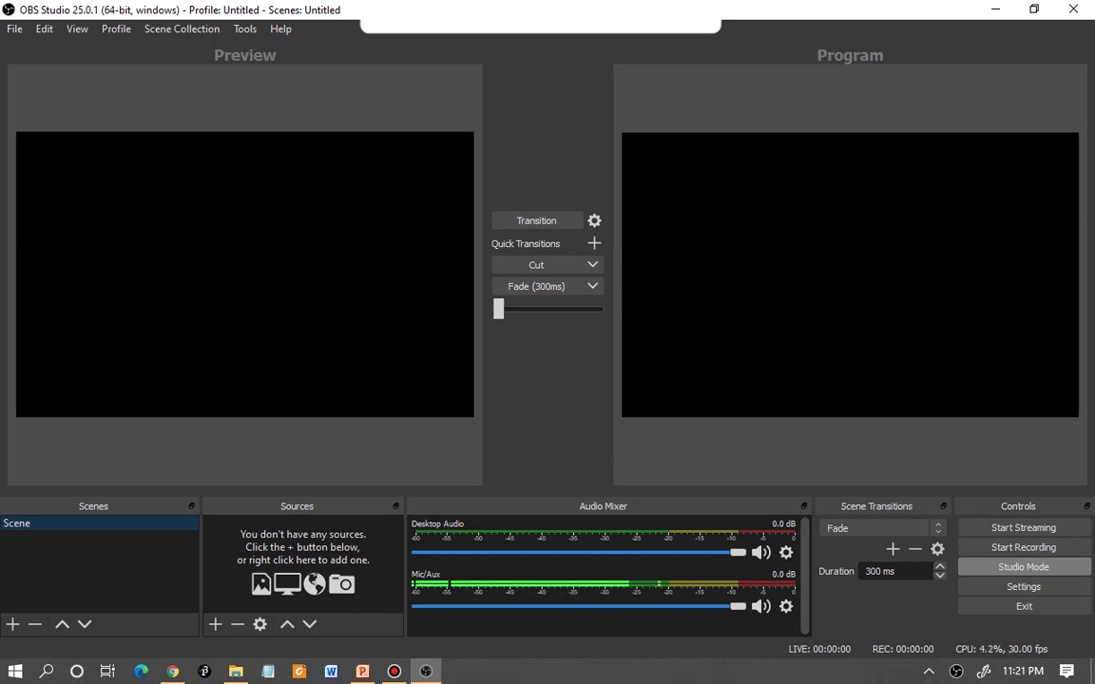
Mute the Mic/Aux channel in the audio mixer and unmute it again.
left_click(760, 607)
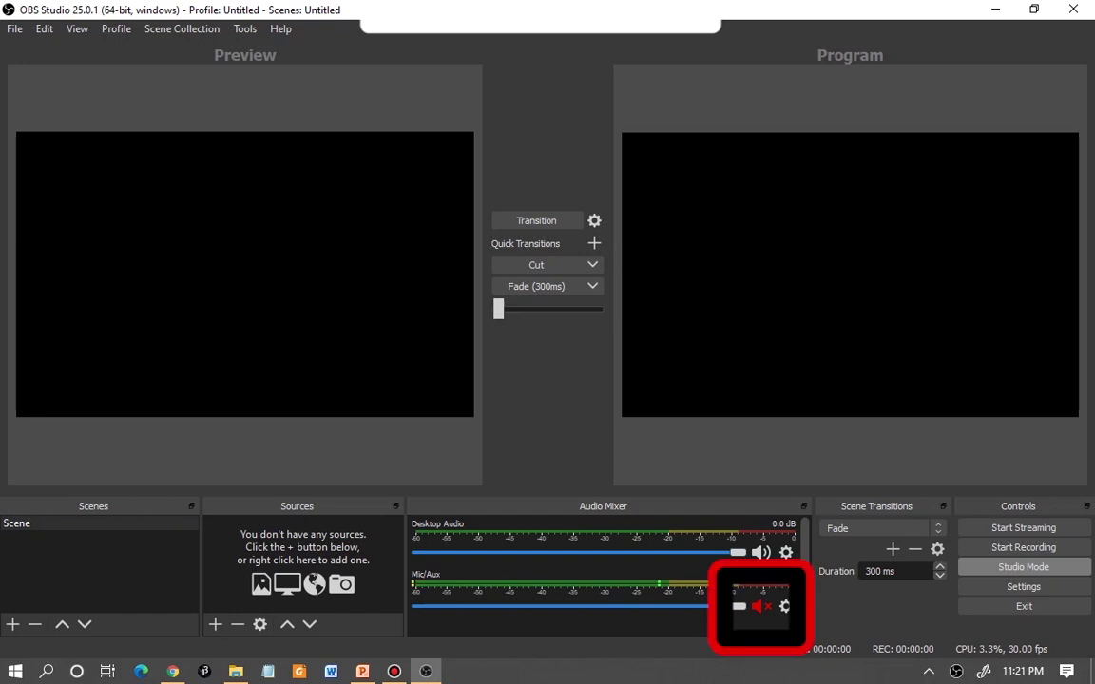
left_click(760, 604)
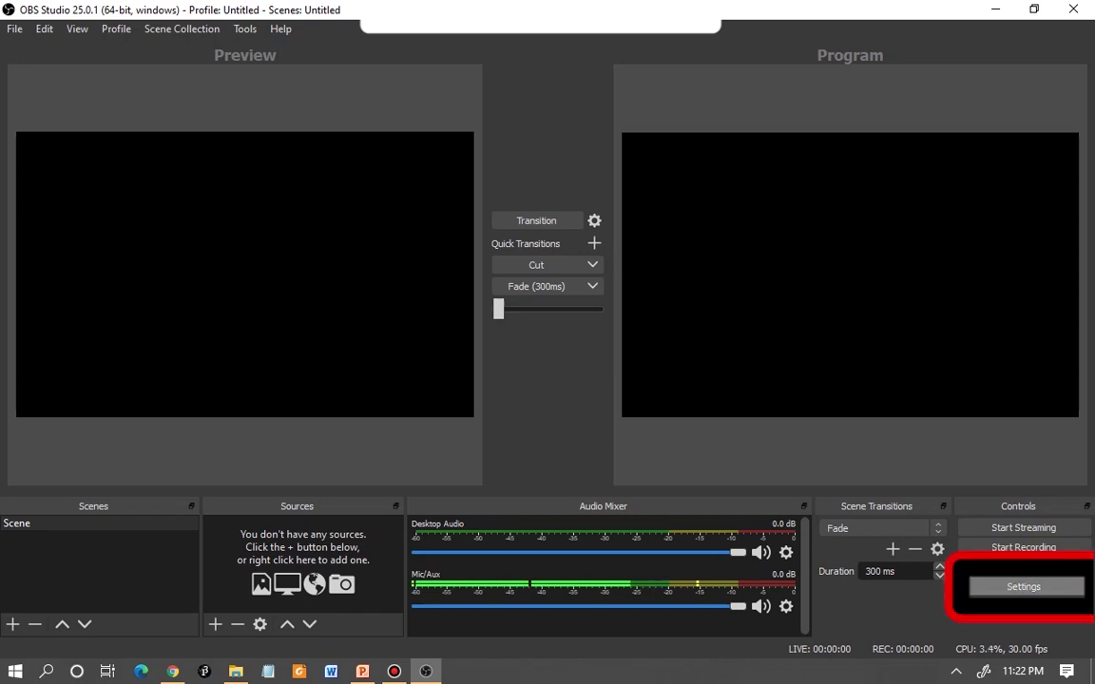
In the output settings, set the recording path to the Video Lectures folder inside Videos.
left_click(1024, 586)
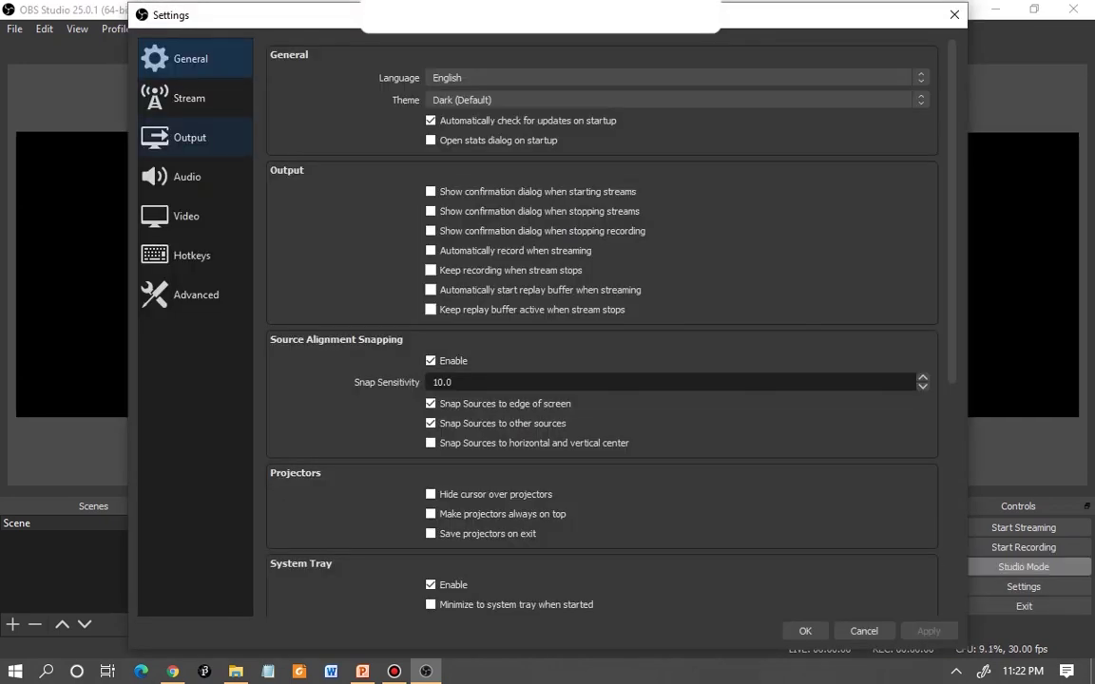
left_click(194, 137)
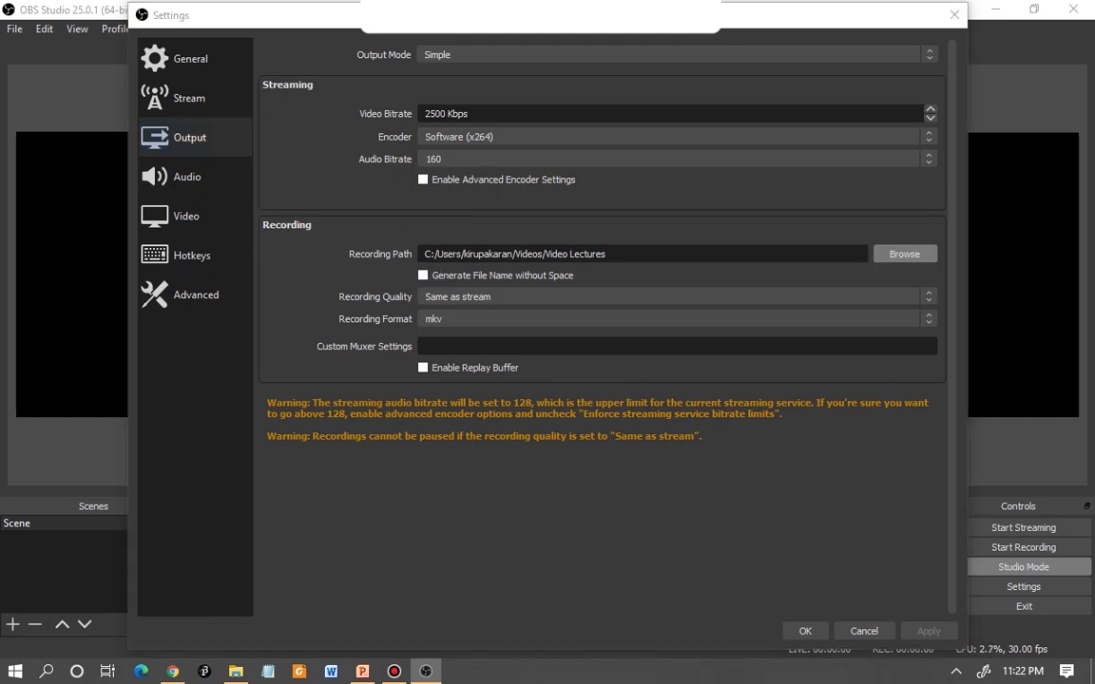
left_click(903, 254)
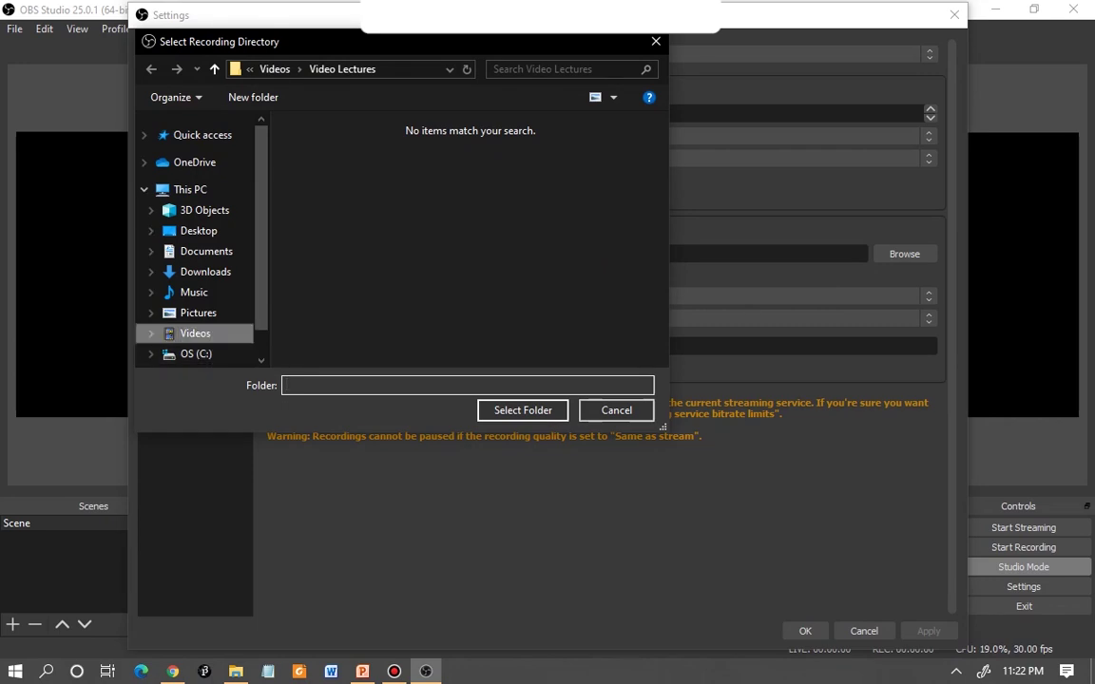
left_click(195, 334)
left_click(519, 269)
left_click(521, 410)
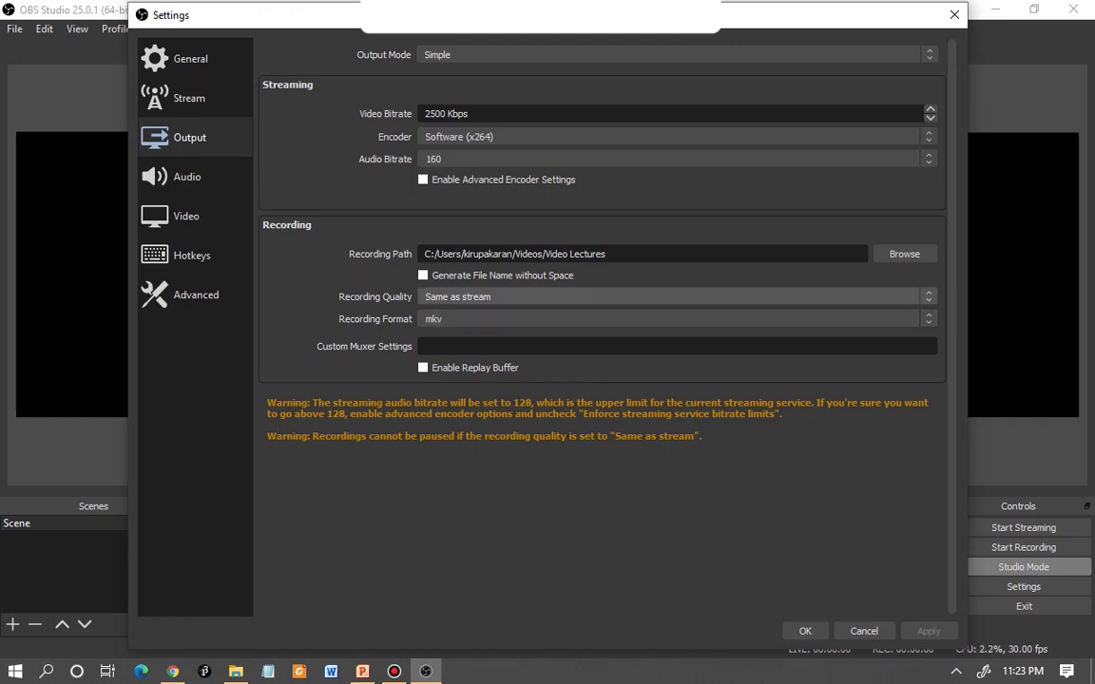
Set the recording quality to High Quality, Medium File Size and the recording format to mp4, and apply the output settings.
left_click(676, 296)
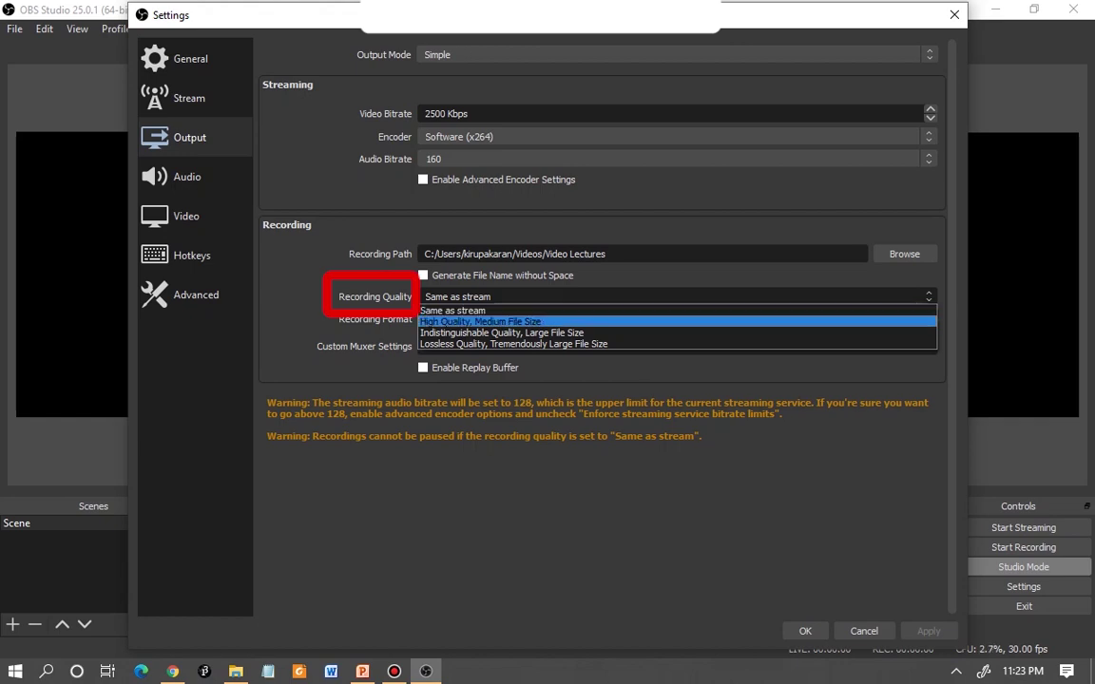
key("Return")
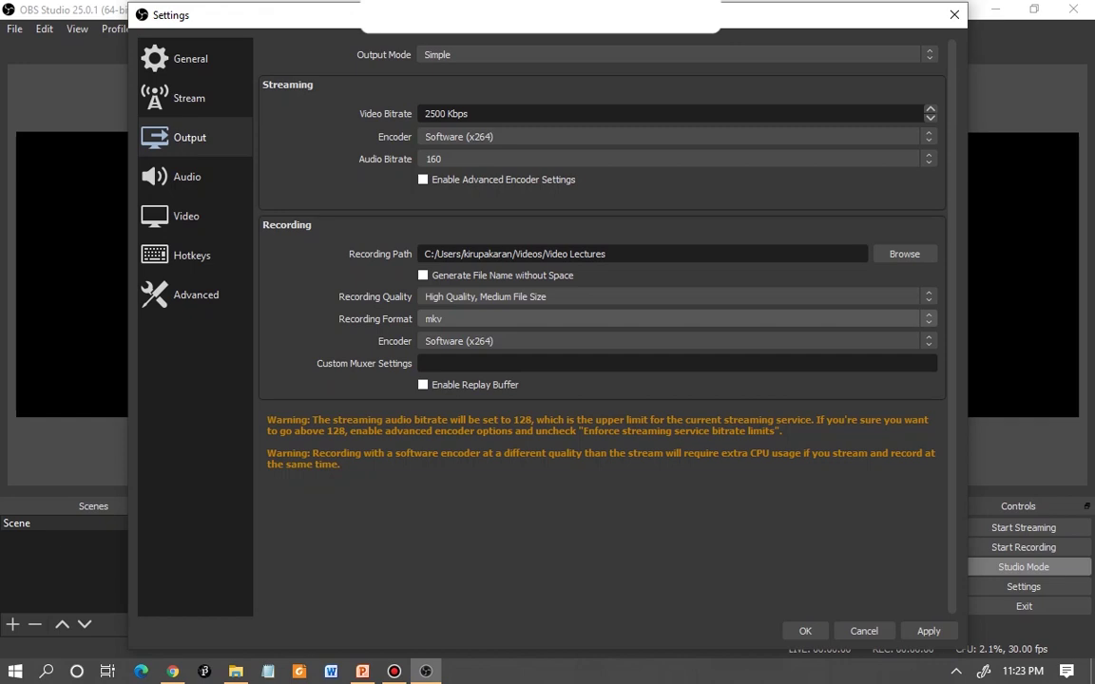
left_click(668, 318)
left_click(668, 319)
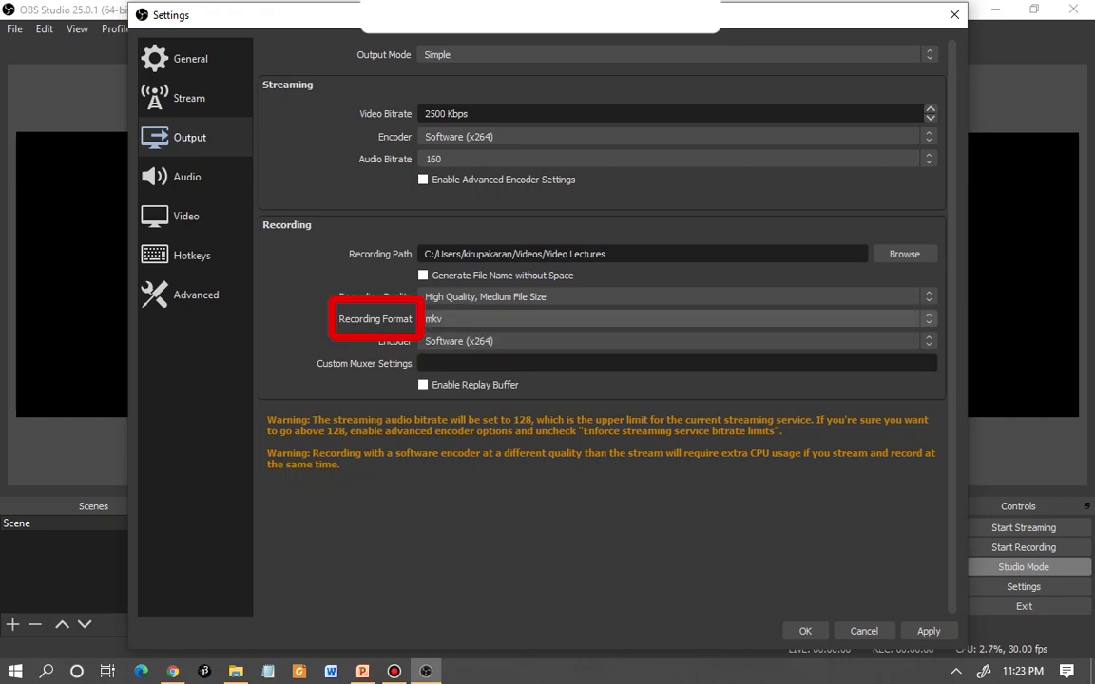
left_click(668, 319)
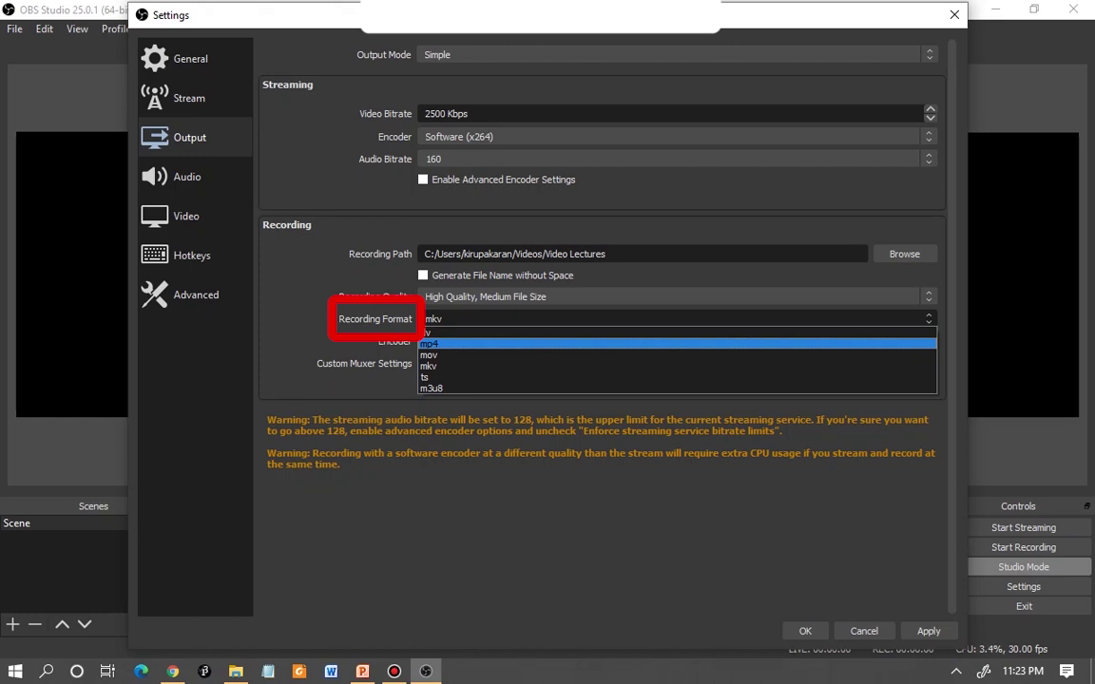
left_click(429, 343)
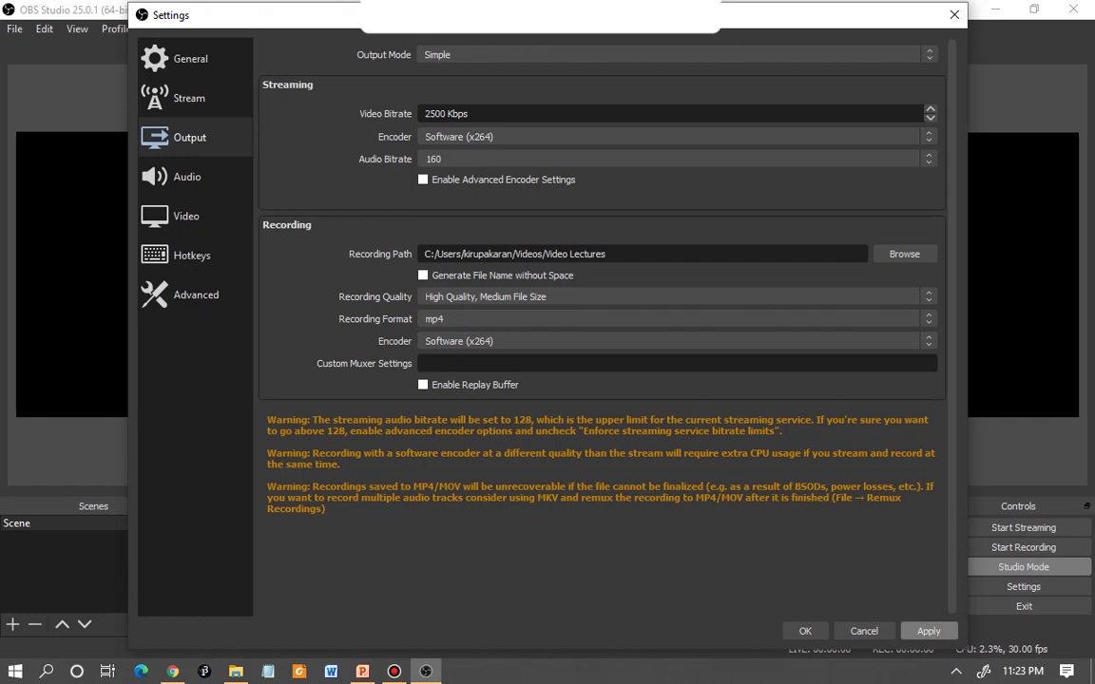
left_click(928, 631)
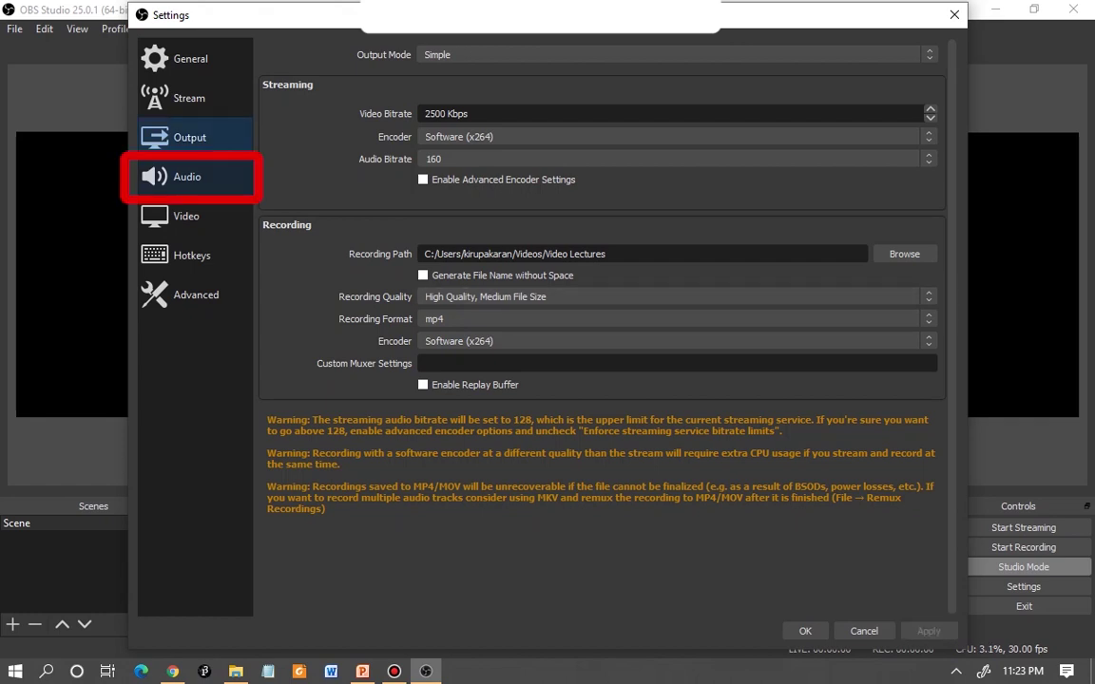
Set the audio sample rate to 48 kHz and apply the change.
left_click(195, 177)
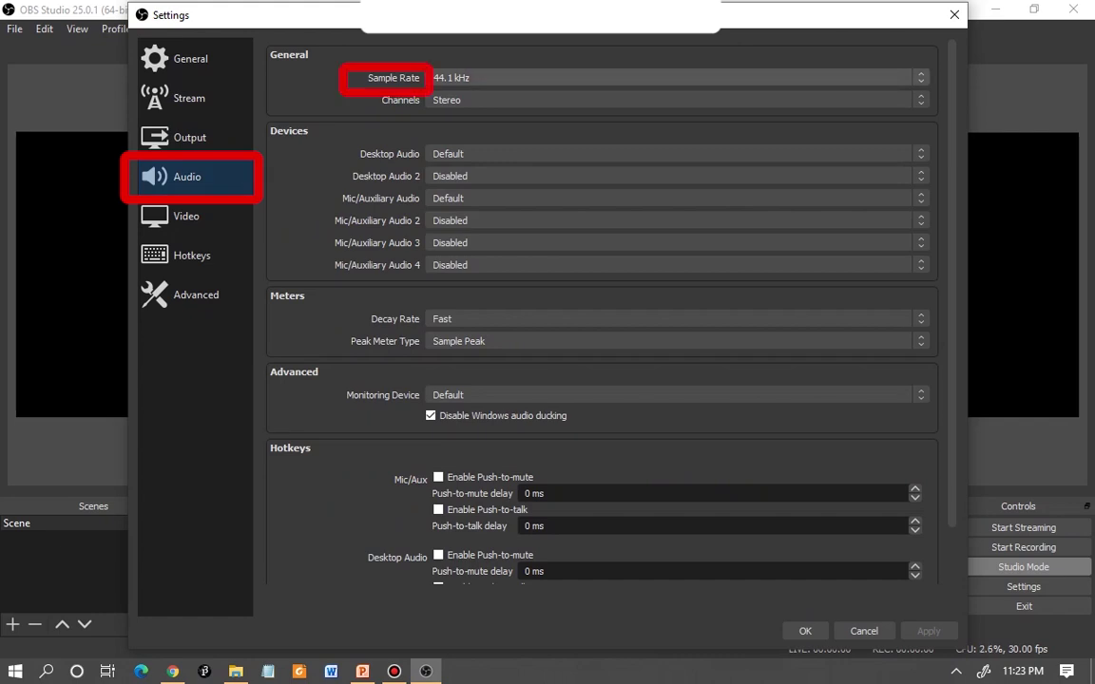
left_click(676, 78)
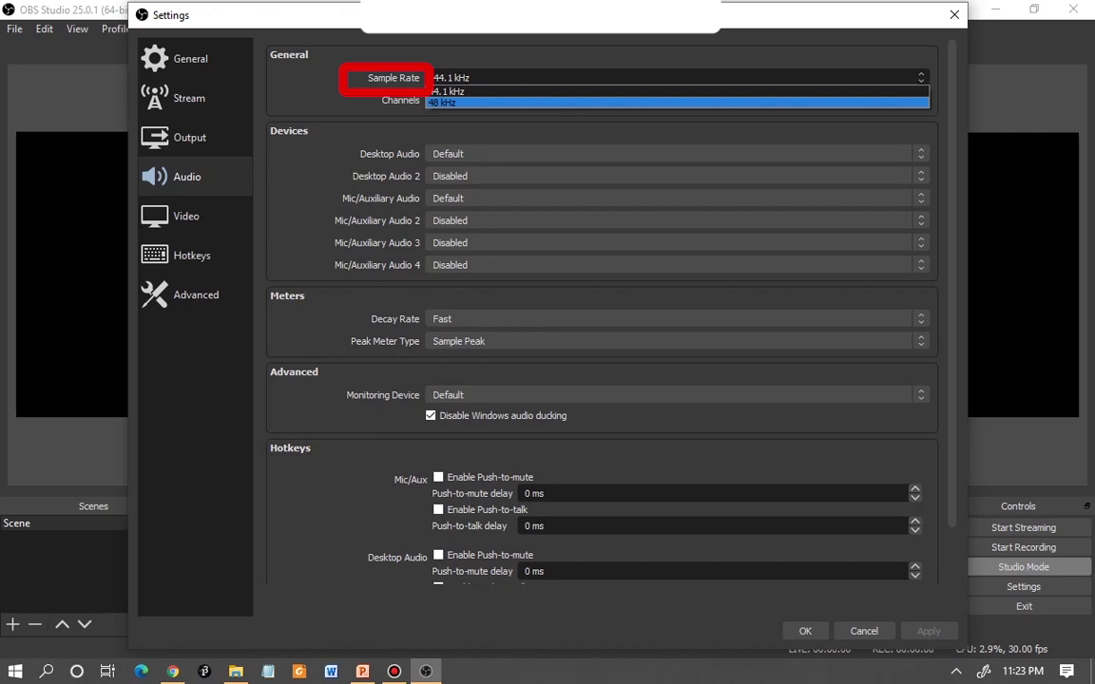
key("Return")
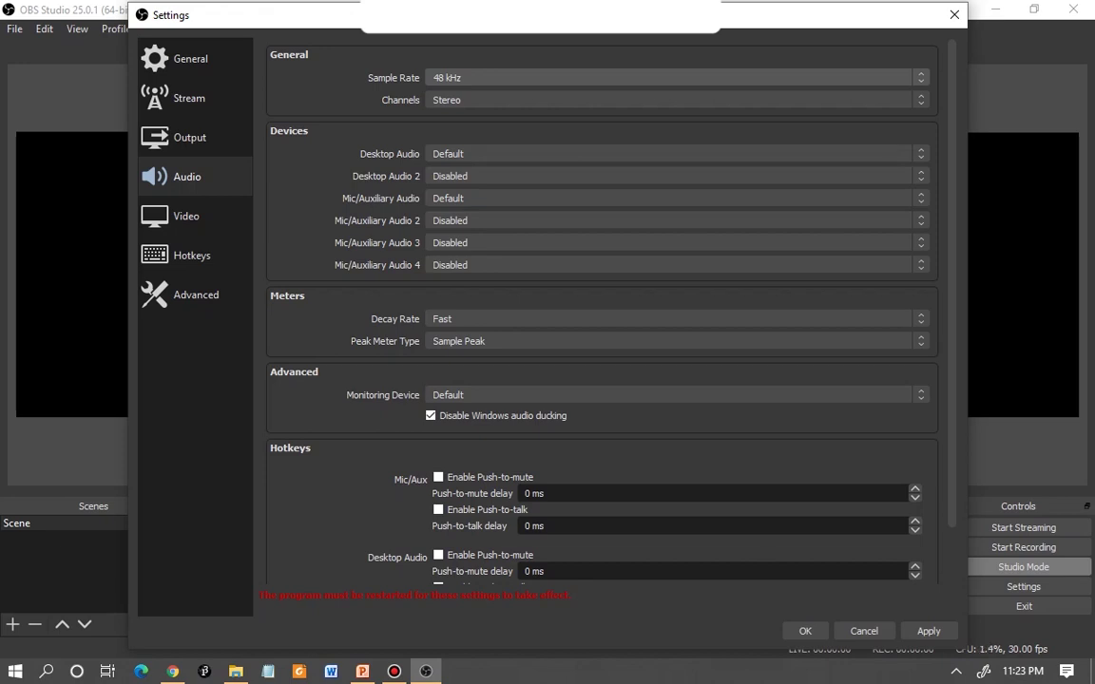
left_click(929, 631)
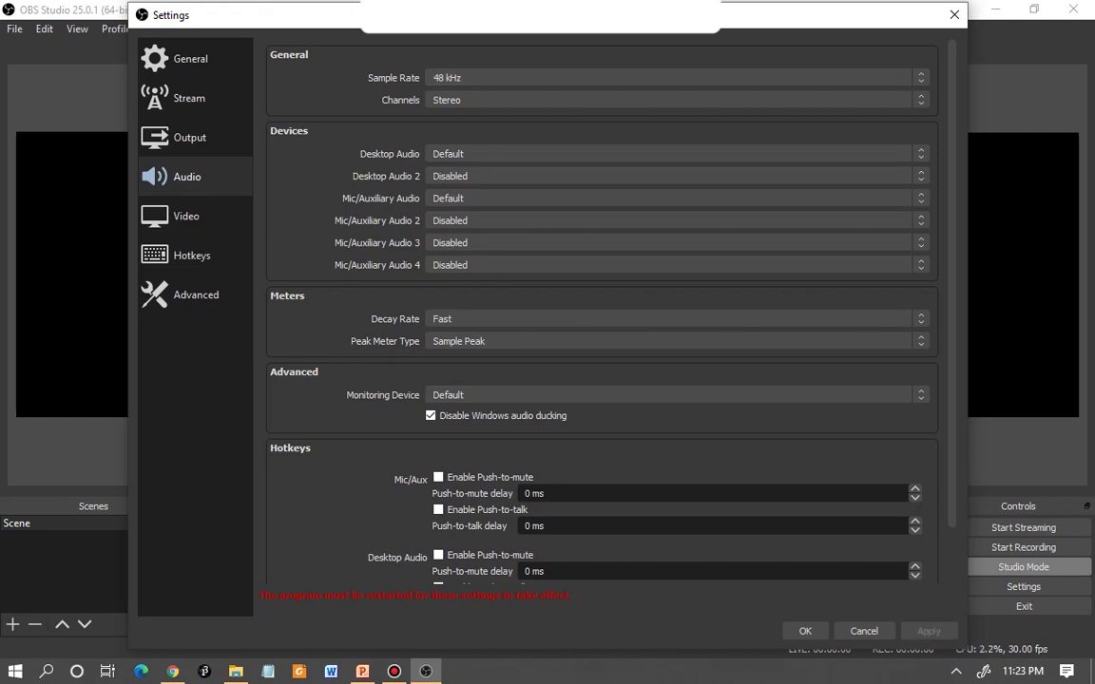
Set the base (canvas) and output (scaled) video resolutions to 1280x720, then save the settings with a restart of OBS Studio.
left_click(195, 215)
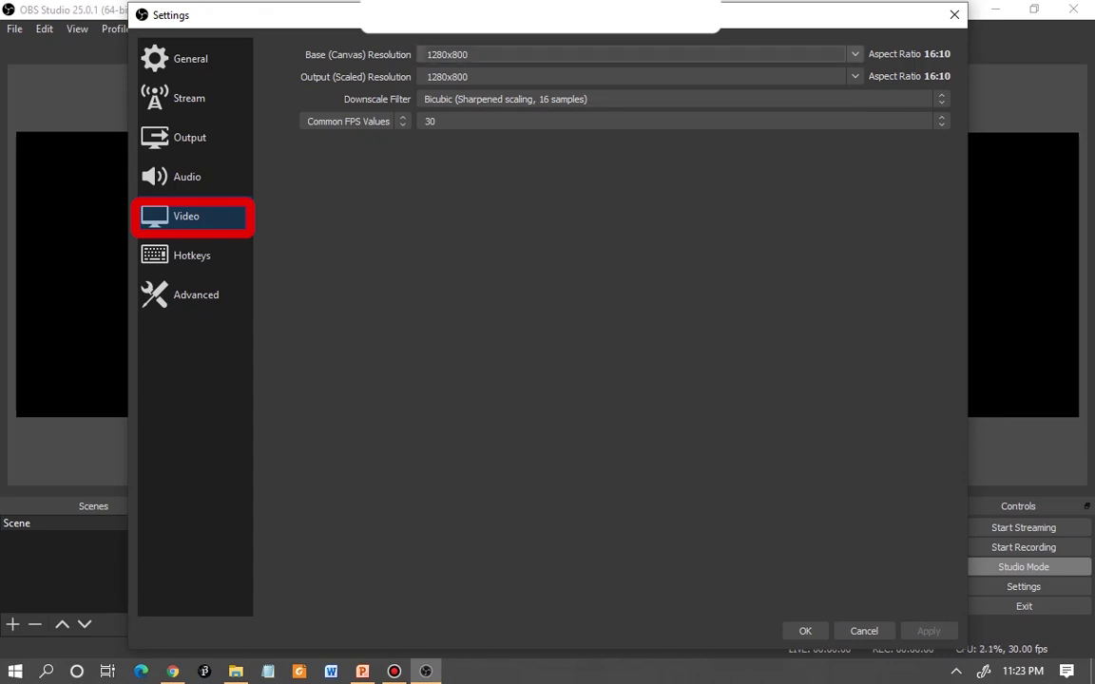
left_click(854, 54)
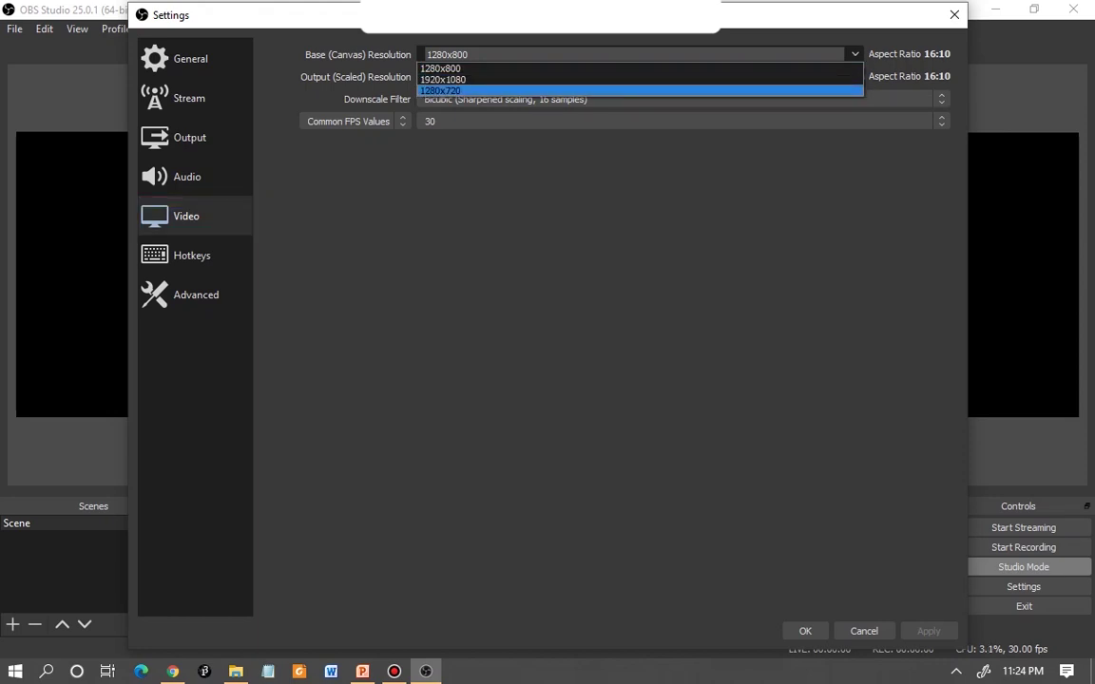
key("Return")
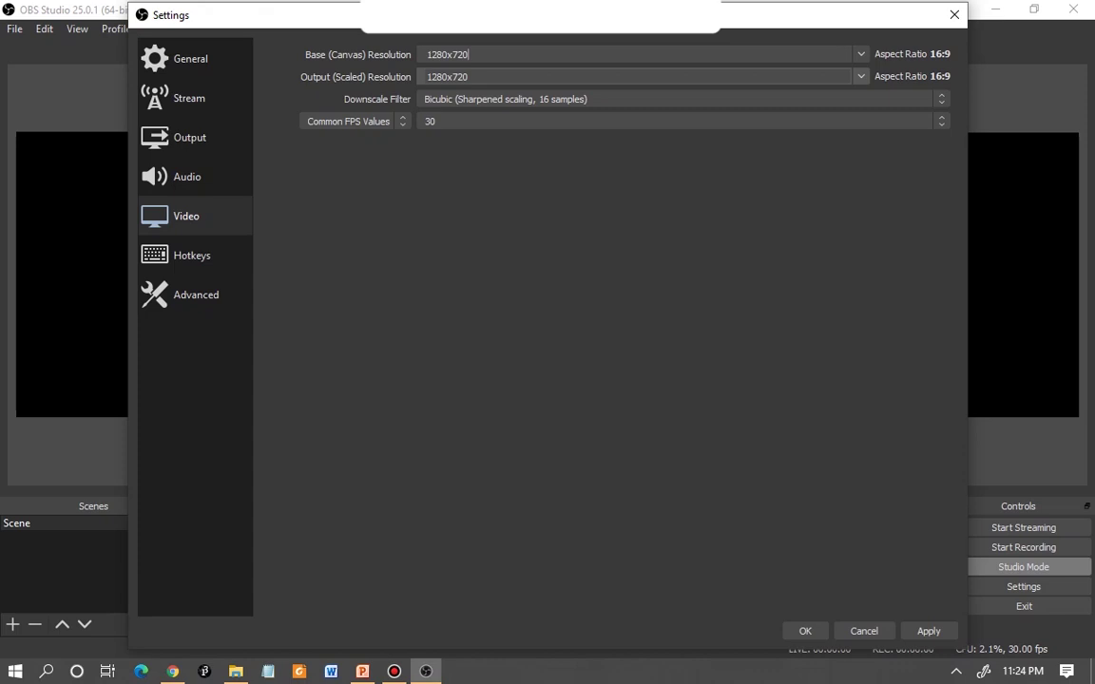
left_click(860, 76)
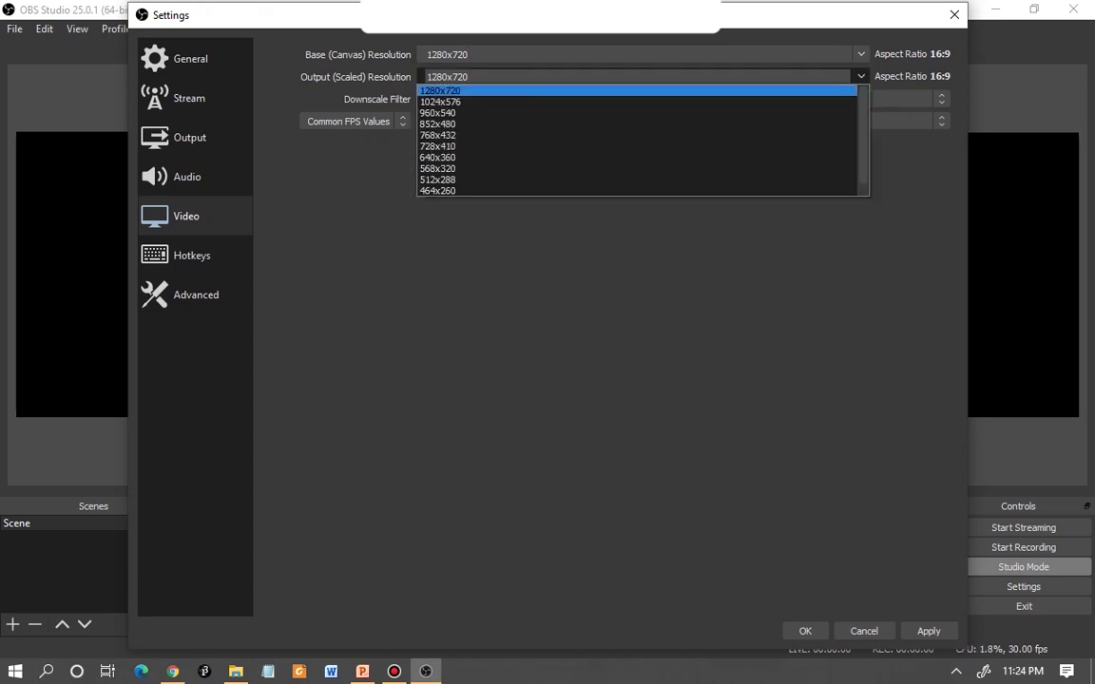
key("Escape")
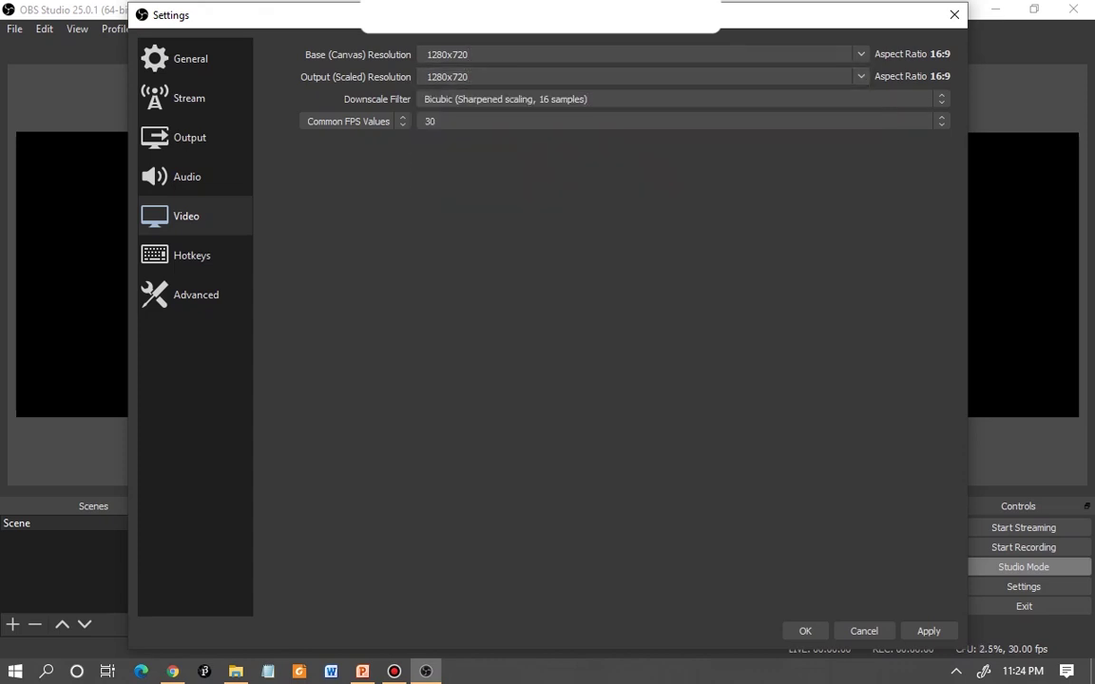
left_click(928, 630)
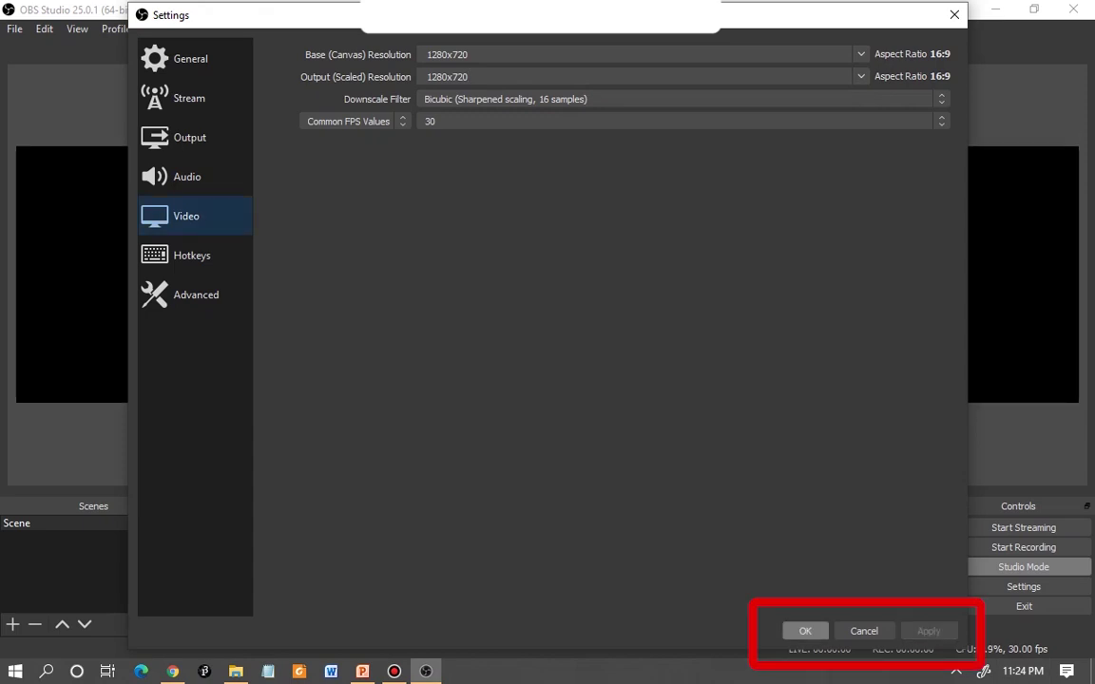
left_click(805, 631)
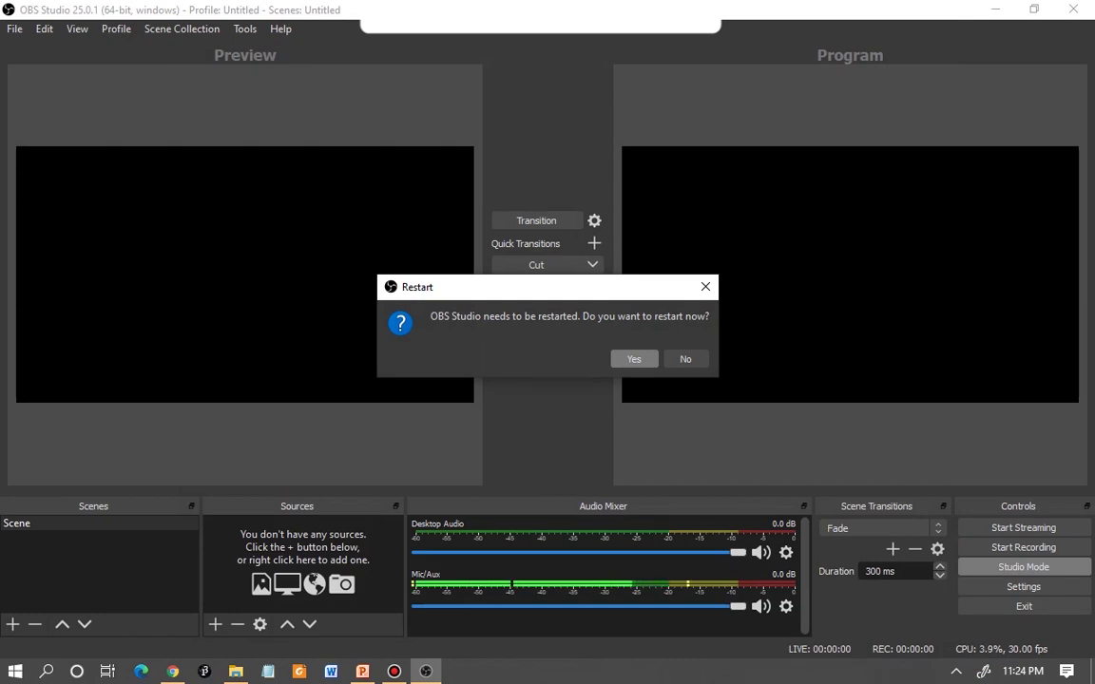
left_click(633, 358)
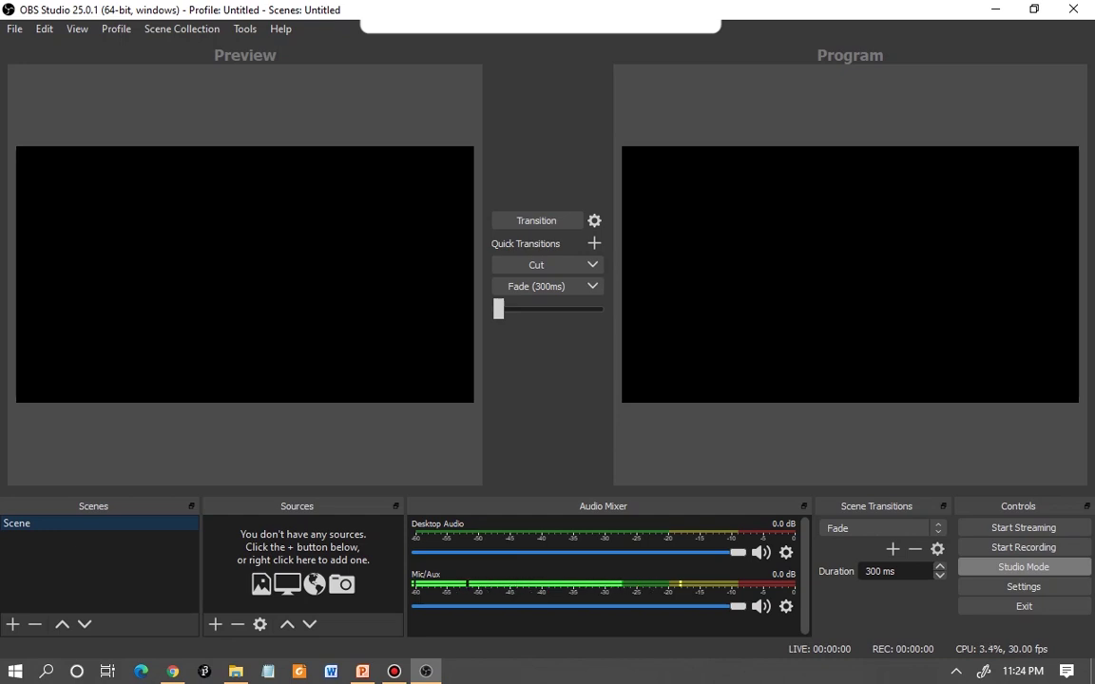
Switch to the Video Lecture Making presentation in PowerPoint and start its slide show from the title slide.
left_click(362, 671)
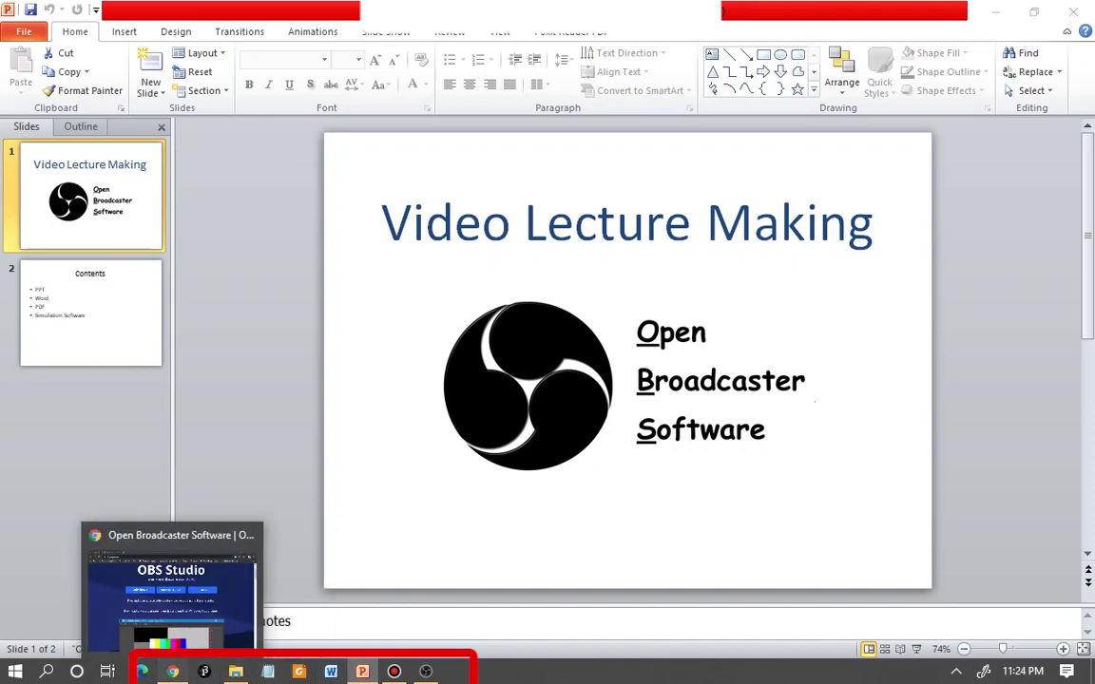
left_click(172, 671)
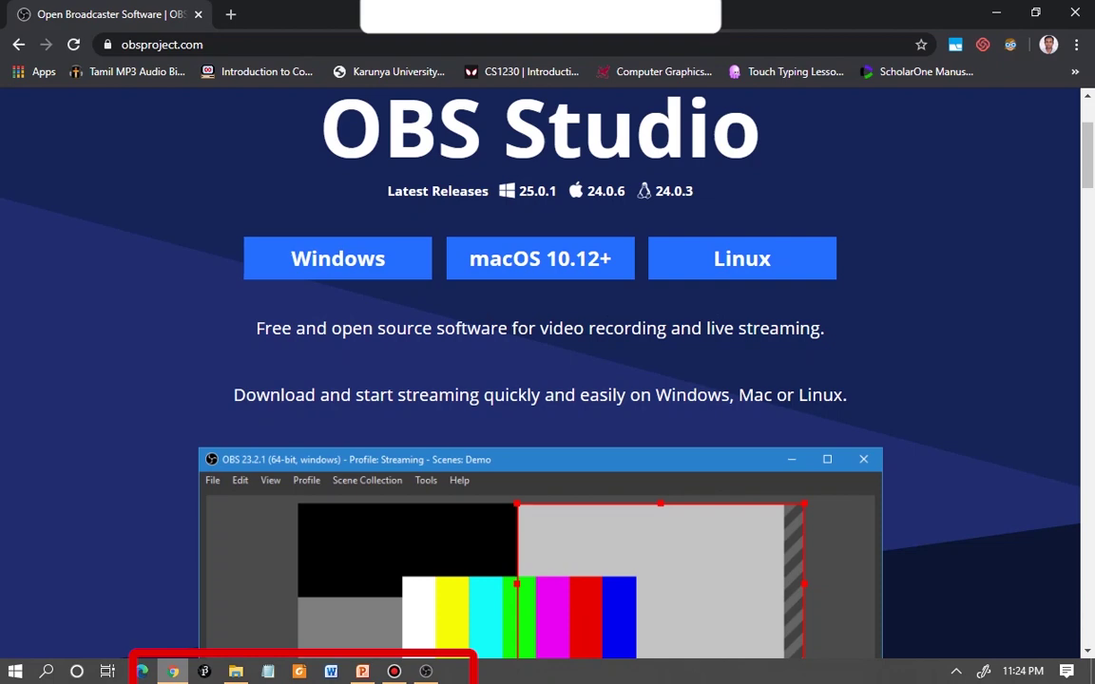
left_click(172, 671)
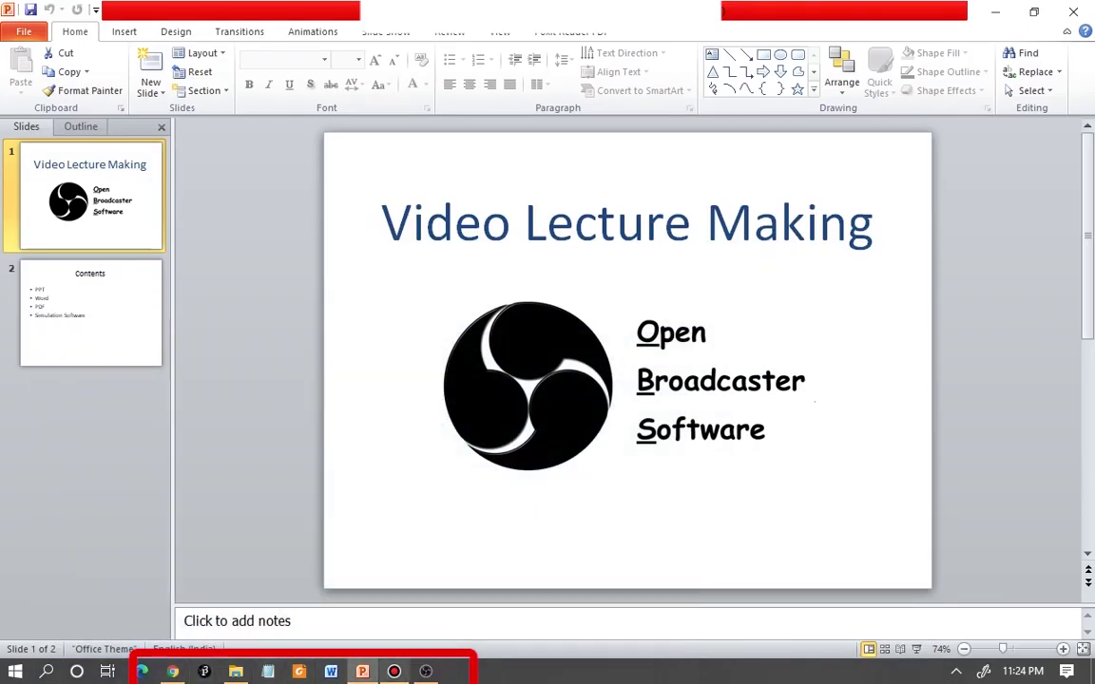
mouse_move(426, 671)
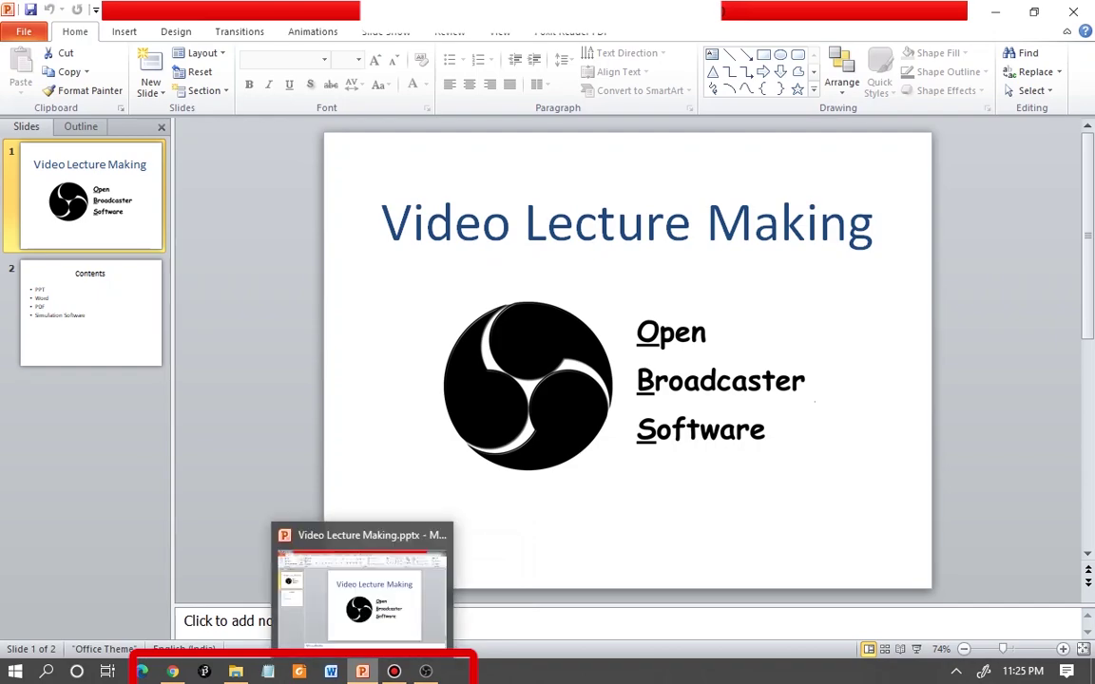
key("F5")
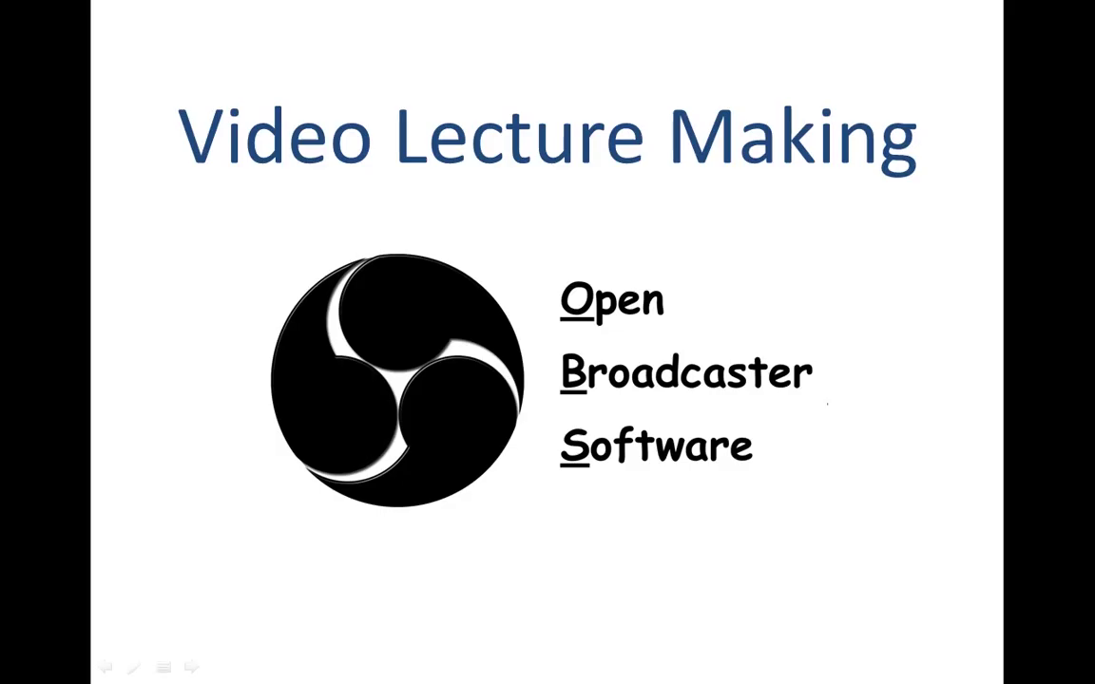
Return to OBS Studio and add a new Window Capture source that captures the PowerPoint Slide Show of Video Lecture Making.pptx.
key("alt+Tab")
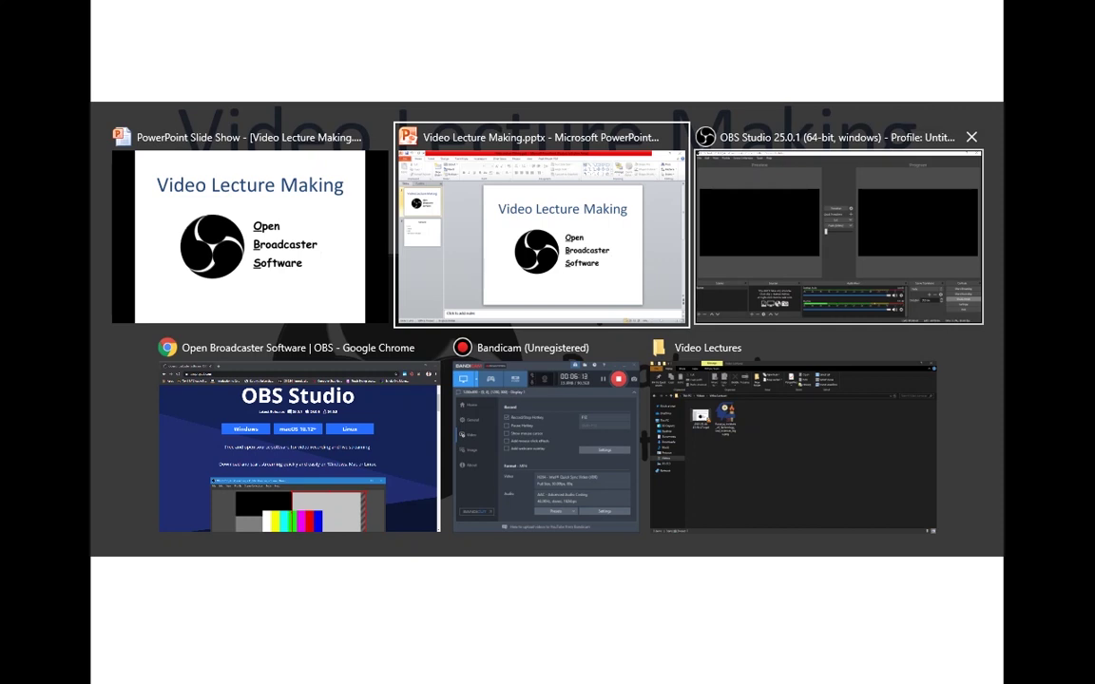
left_click(838, 236)
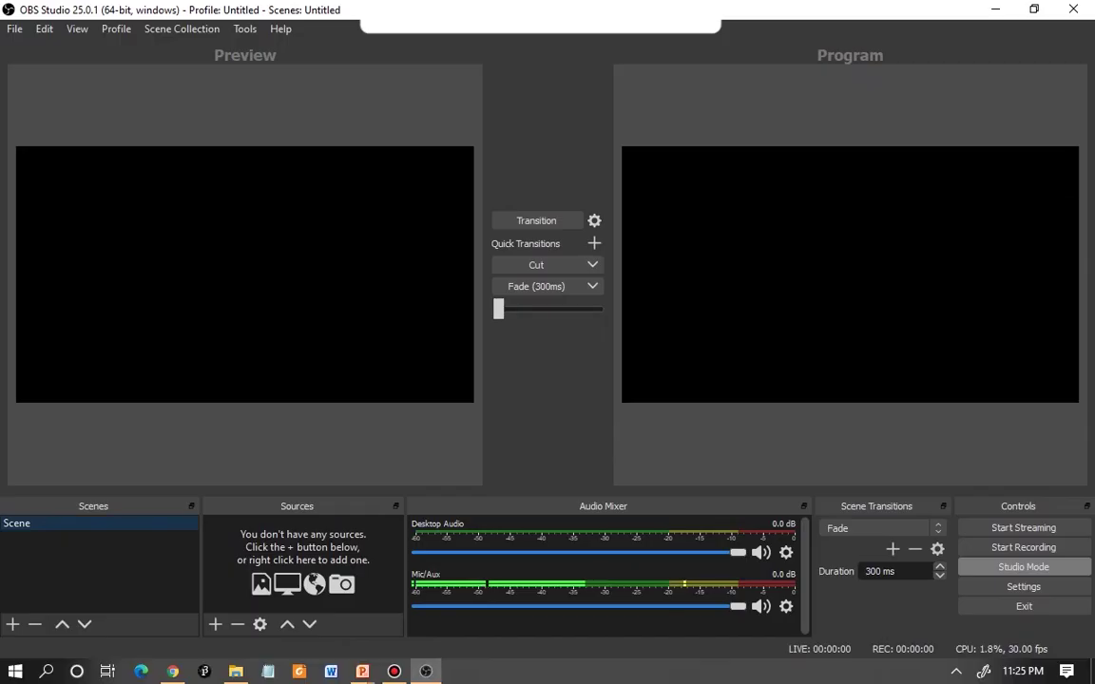
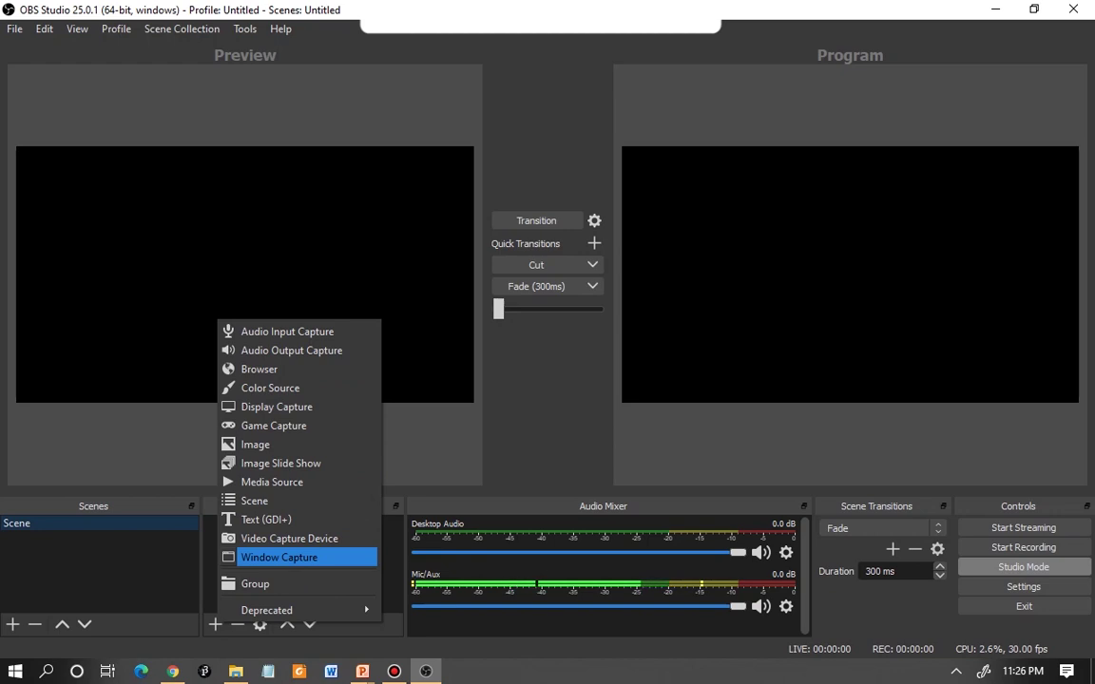
left_click(279, 557)
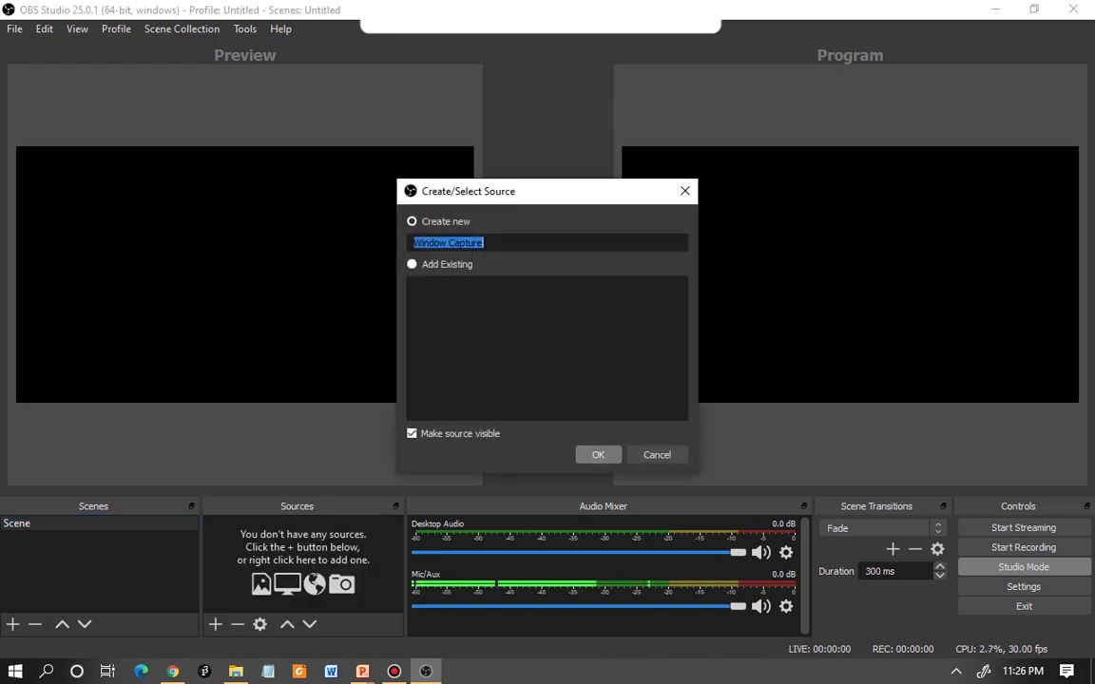
left_click(597, 454)
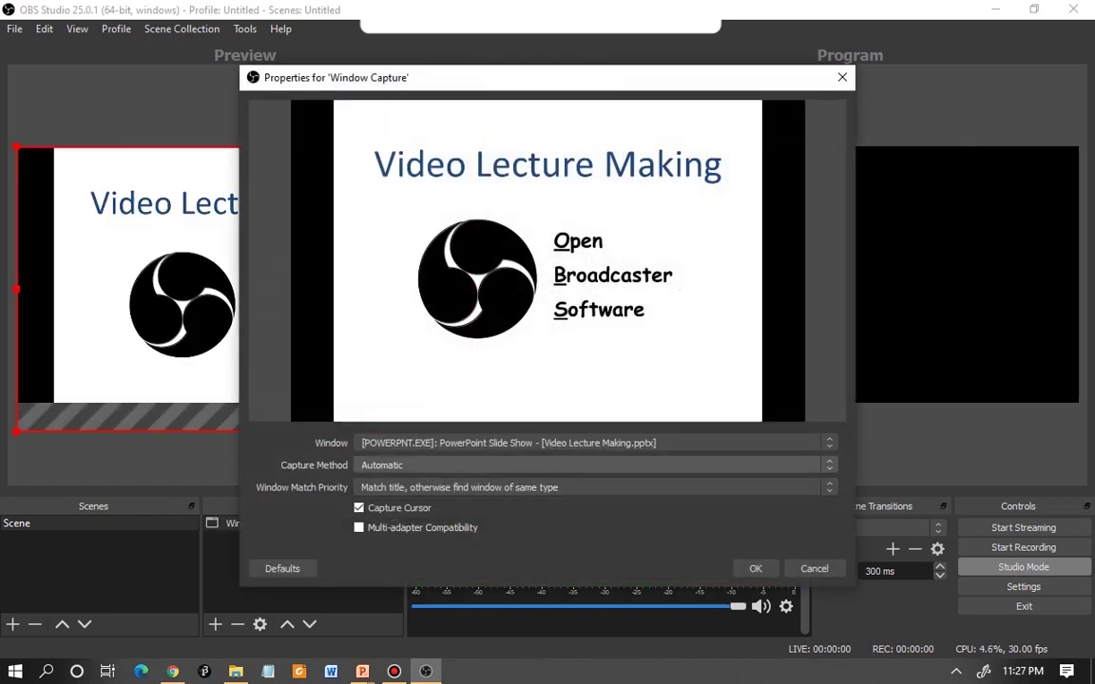
left_click(595, 443)
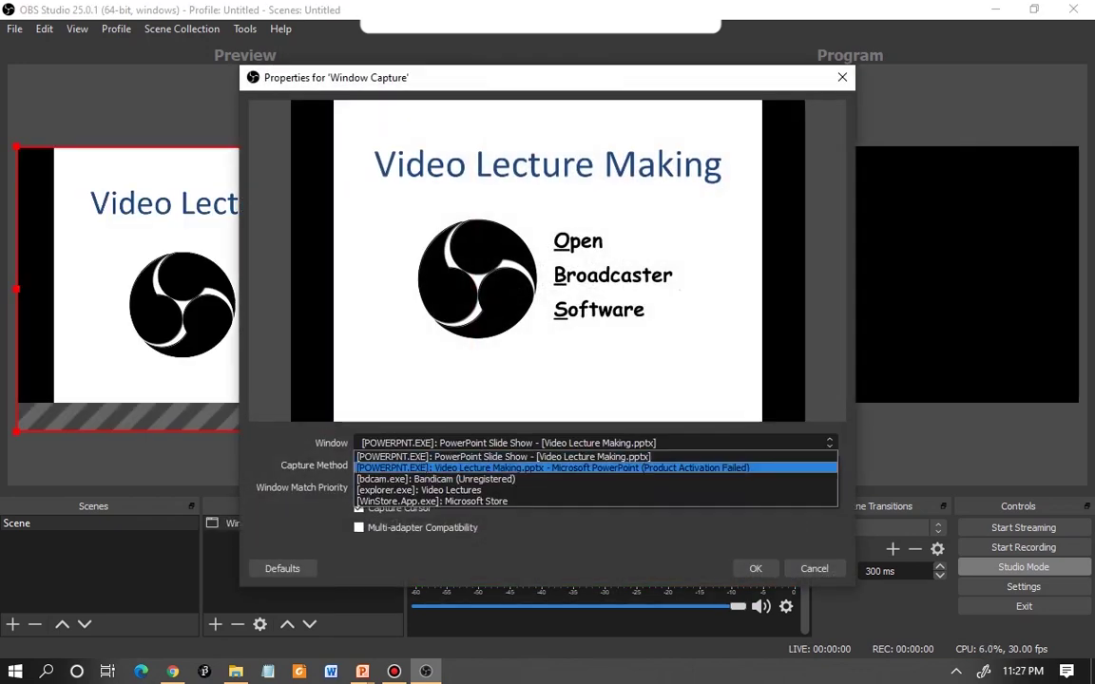
left_click(594, 457)
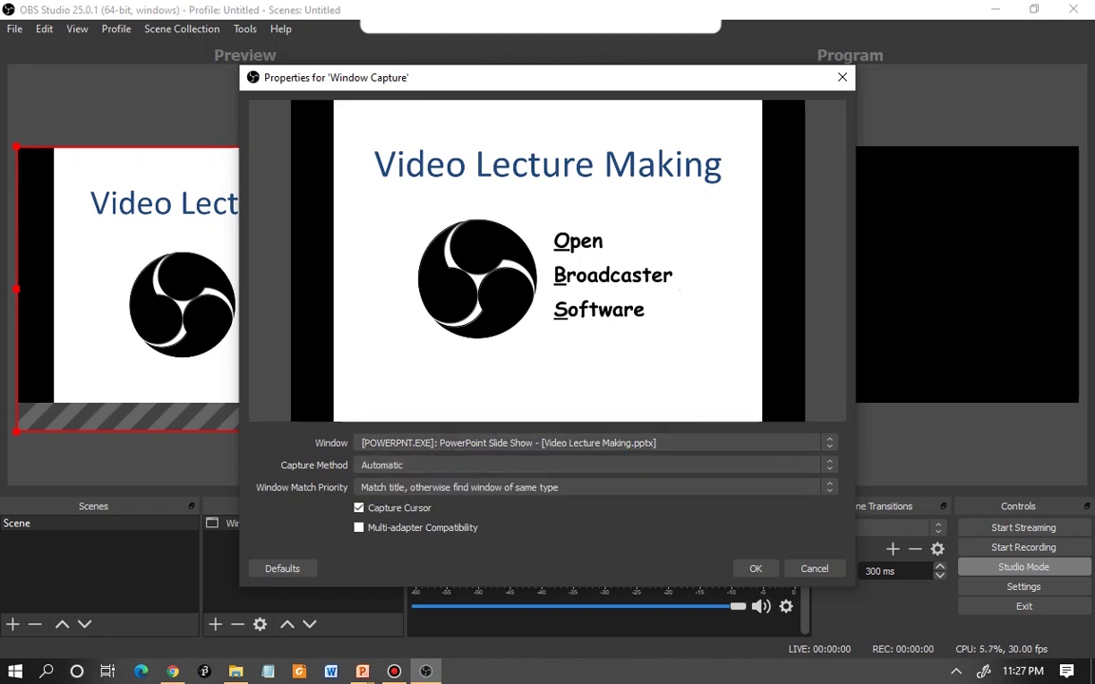
Set the captured window to the File Explorer window Video Lectures.
key("alt+Down")
key("Down")
key("Down")
key("Down")
key("Down")
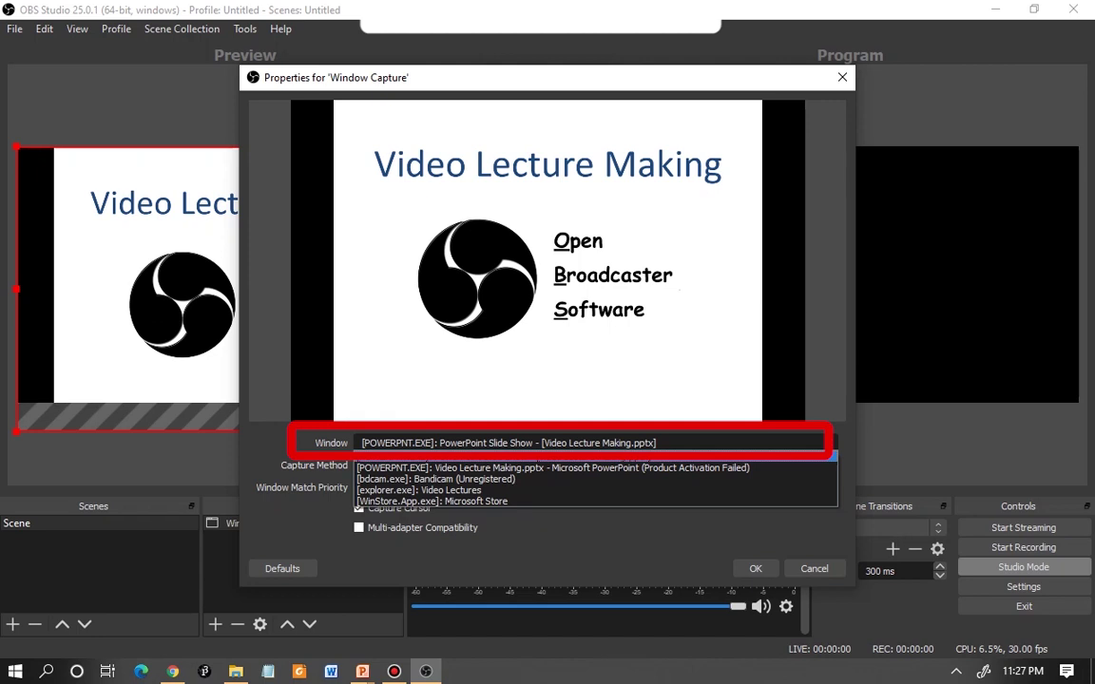
key("Up")
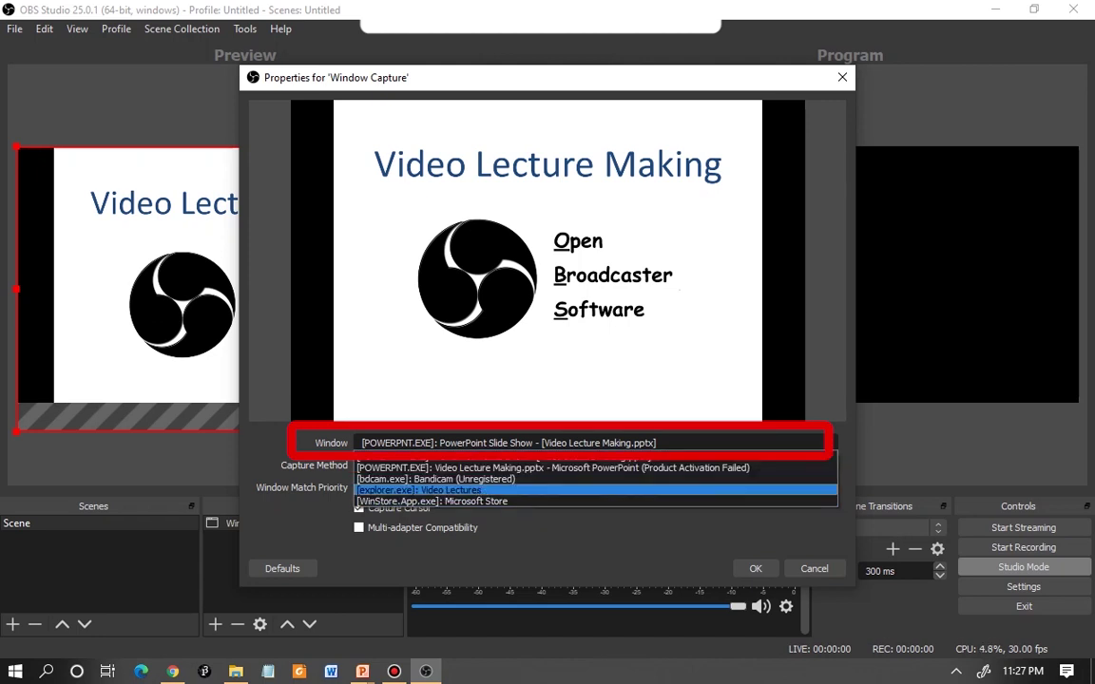
left_click(560, 490)
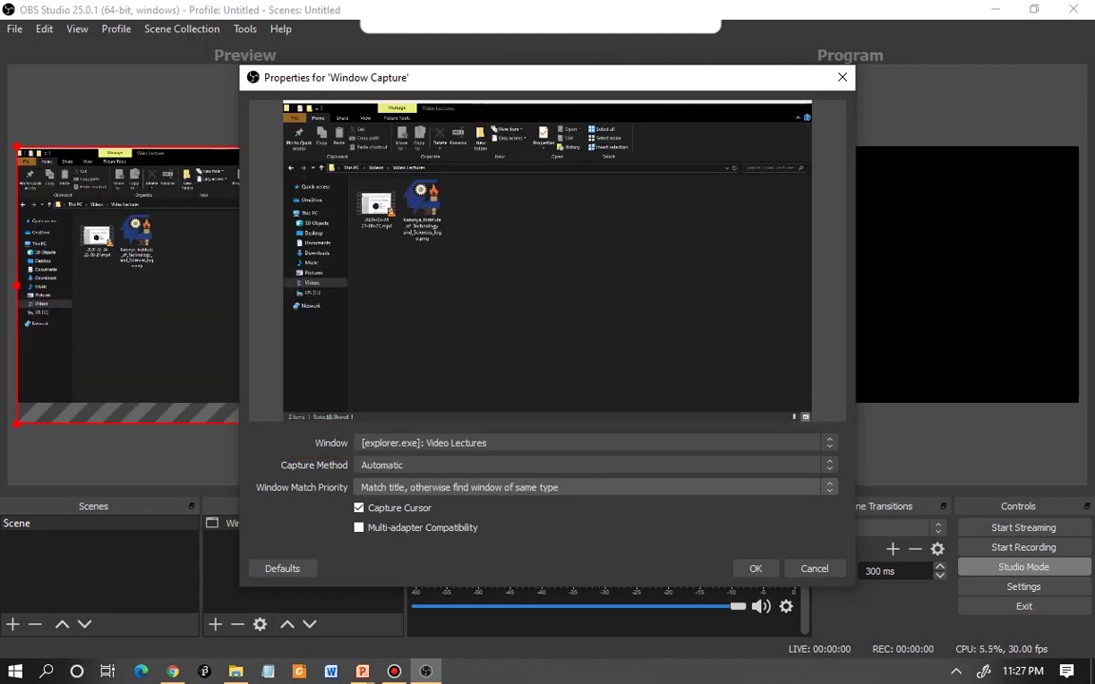
Set the captured window back to PowerPoint Slide Show - [Video Lecture Making.pptx].
left_click(560, 443)
key("Up")
key("Up")
key("Up")
key("Return")
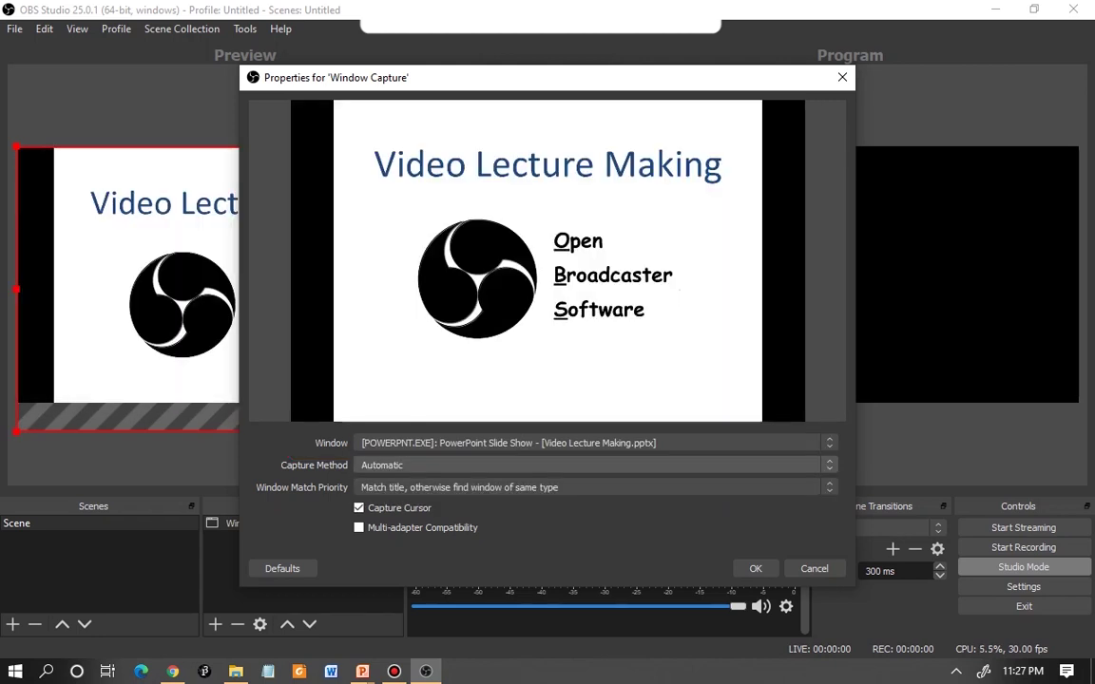